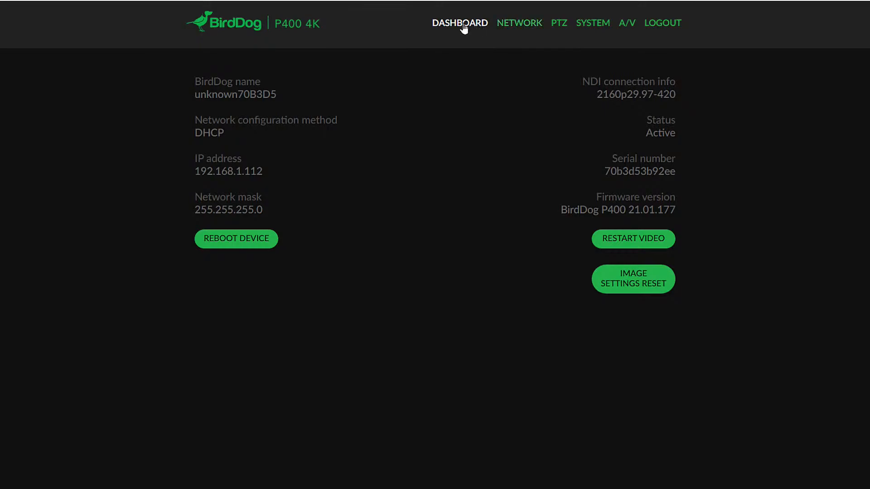
- Try to apply a DHCP timeout of 30 in the network configuration, and recheck the network settings
left_click(515, 28)
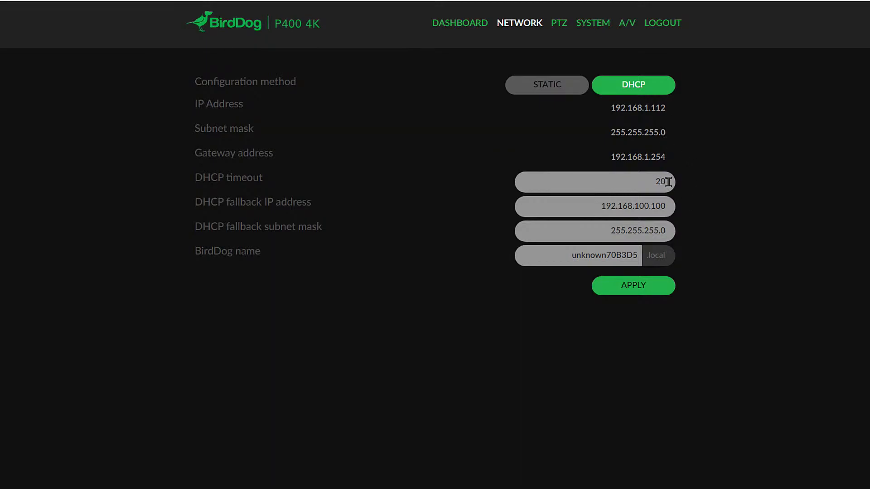
left_click_drag(643, 178, 679, 194)
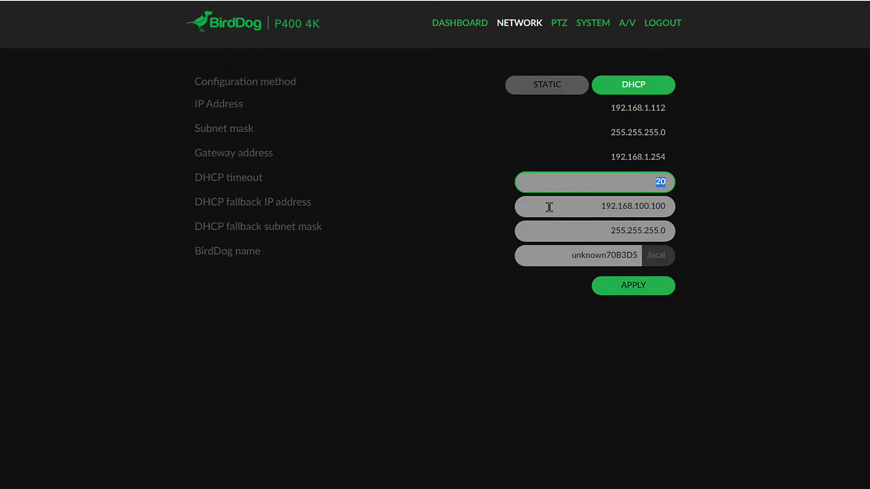
left_click_drag(593, 206, 677, 217)
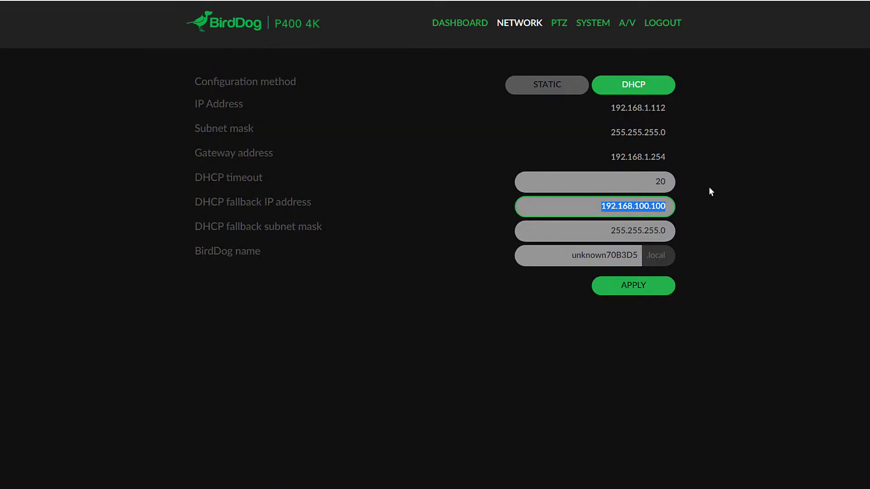
left_click_drag(652, 177, 677, 182)
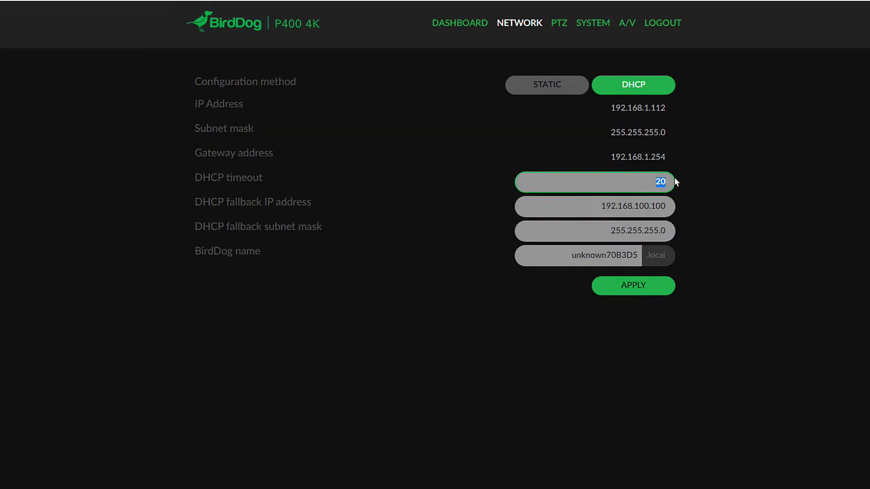
type("30")
left_click(669, 288)
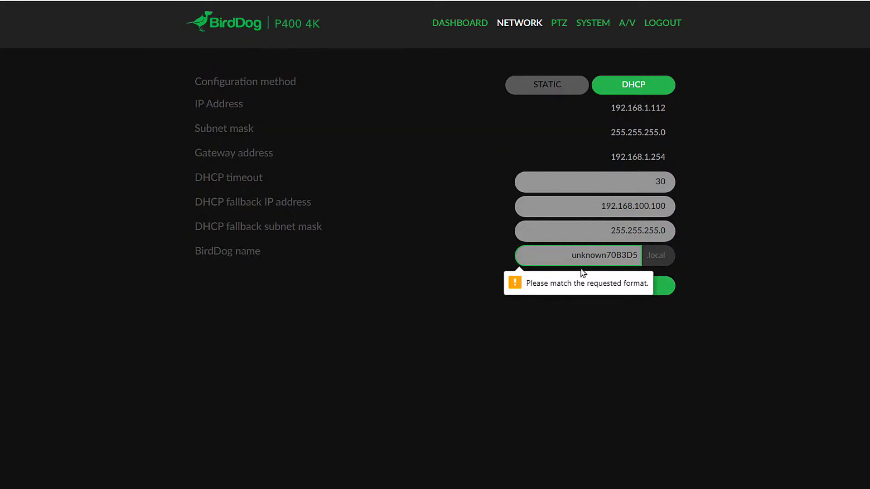
mouse_move(219, 256)
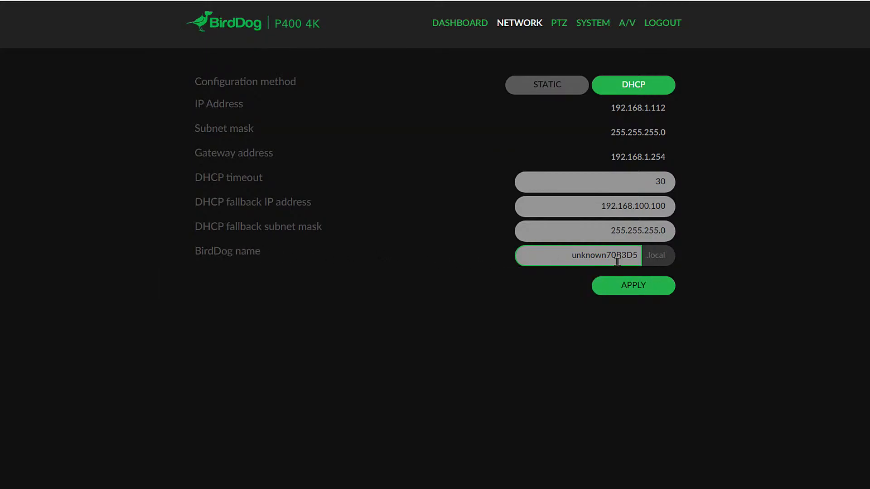
mouse_move(637, 257)
left_click(560, 24)
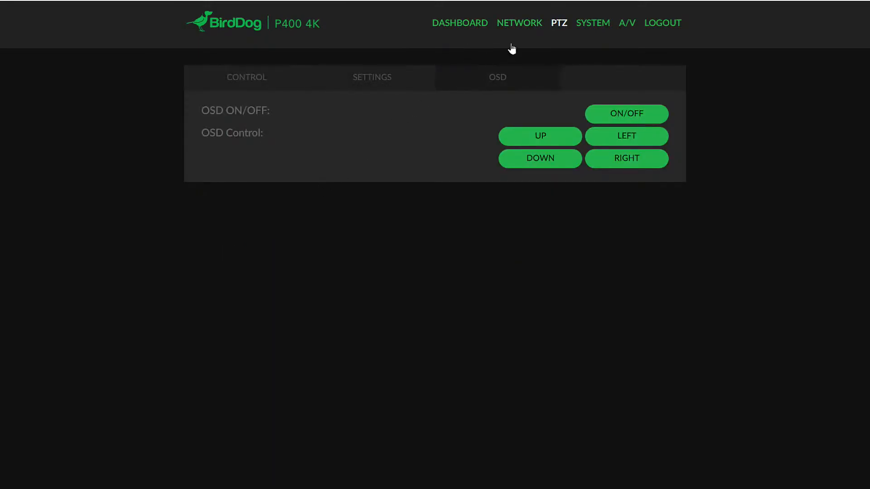
left_click(517, 28)
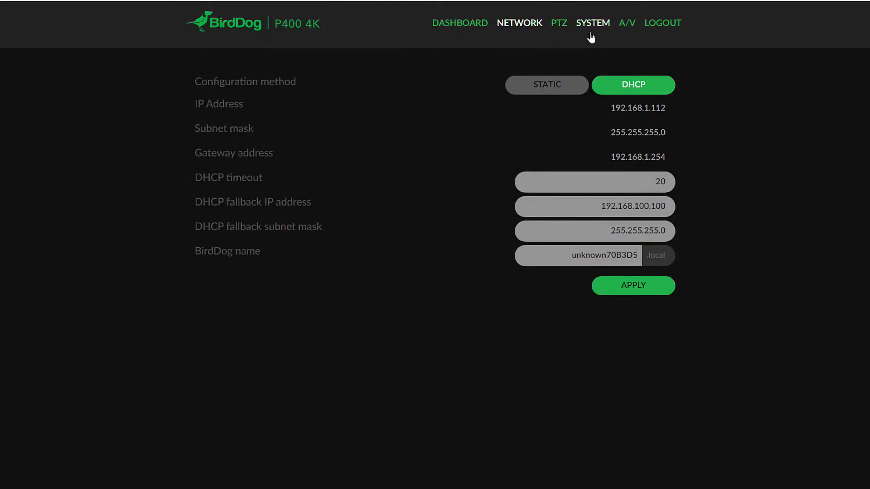
- Examine the PTZ preset controls and the VISCA address, baud rate and pan-tilt maximum speed settings
left_click(563, 28)
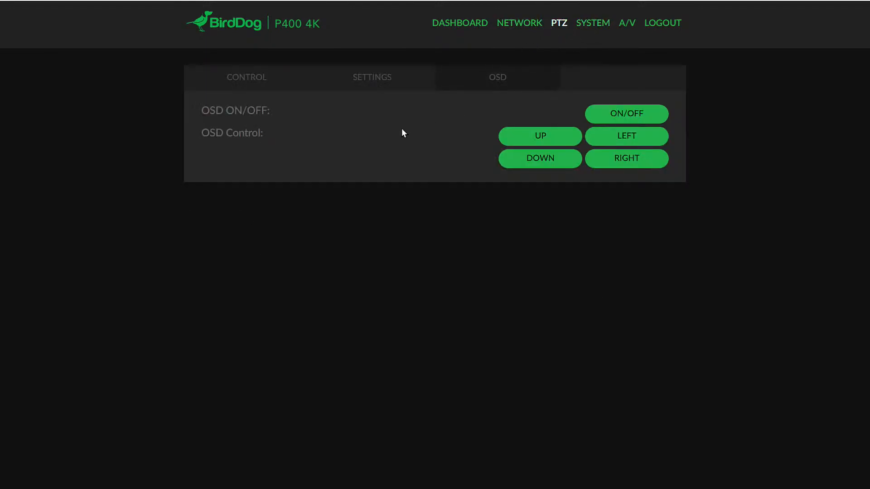
left_click(258, 81)
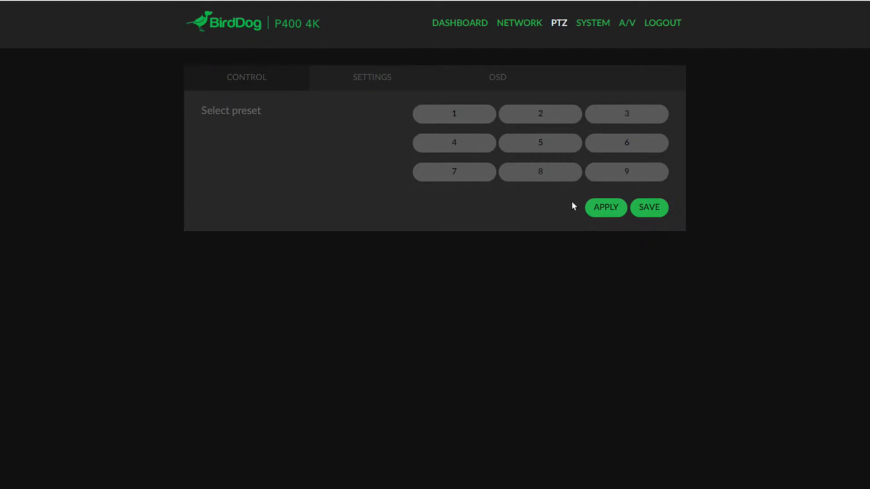
left_click(369, 83)
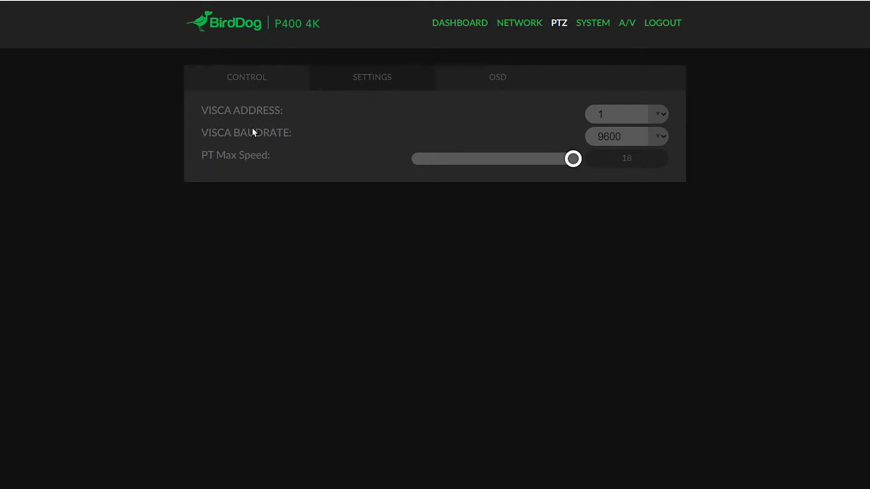
- Toggle the camera's on-screen display using the PTZ OSD controls
left_click(489, 85)
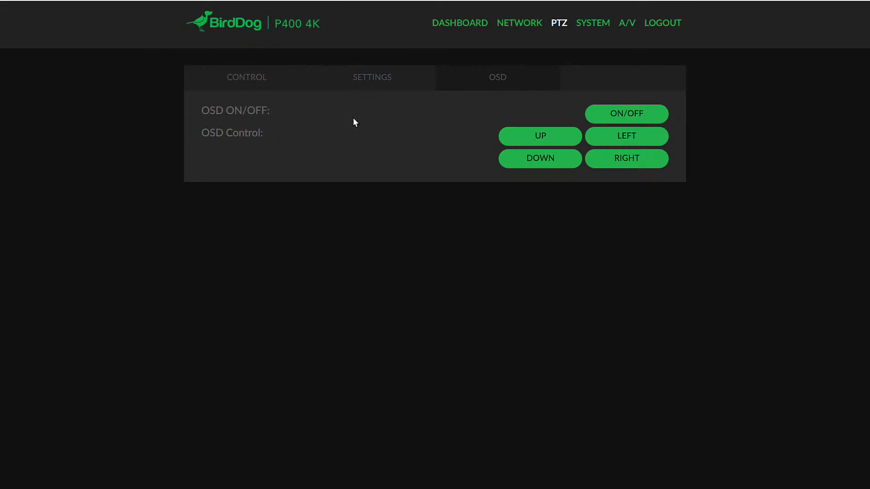
left_click(623, 116)
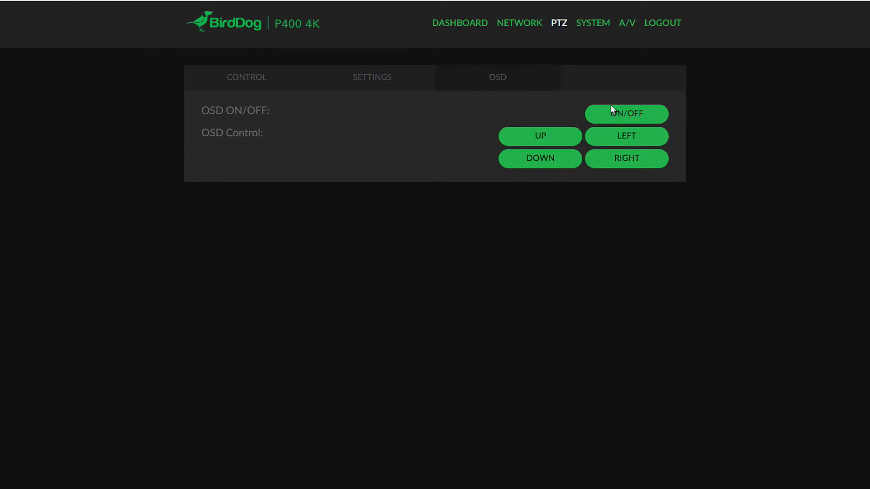
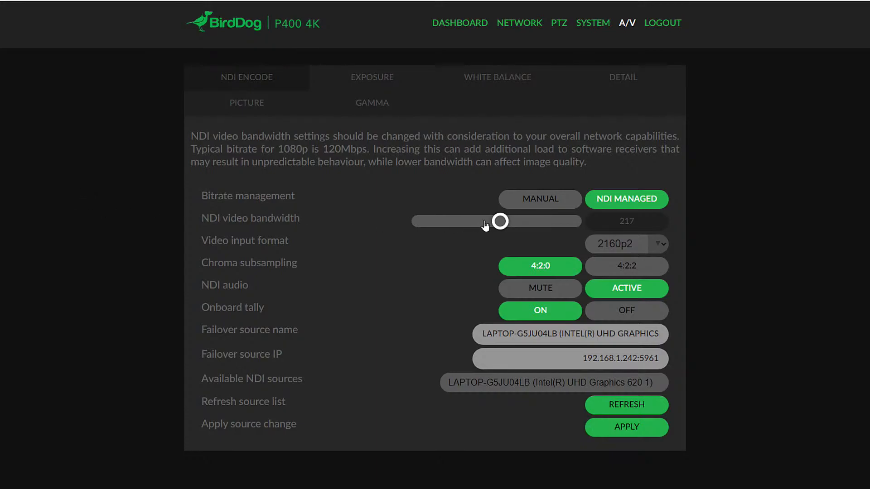
- Set the NDI video bandwidth to 183 and mute the NDI audio in the encode settings
mouse_move(501, 227)
left_mouse_down()
mouse_move(469, 227)
mouse_move(526, 228)
mouse_move(483, 227)
left_mouse_up()
left_click(663, 245)
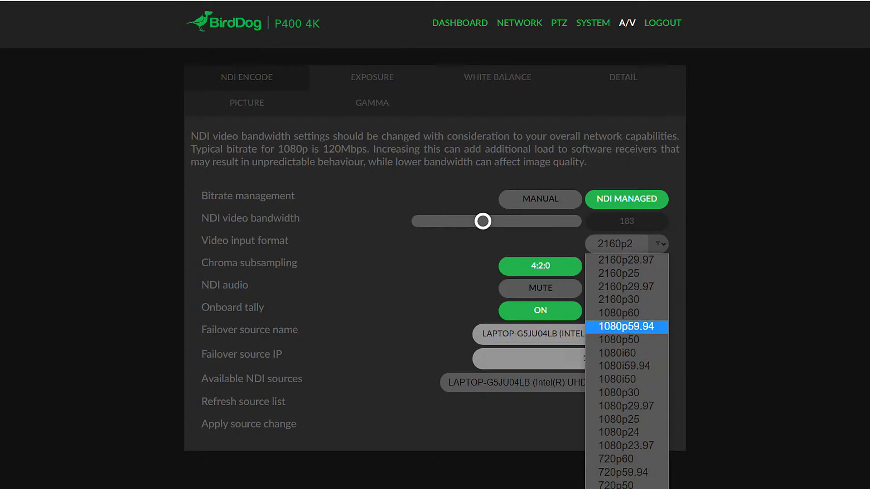
key("Escape")
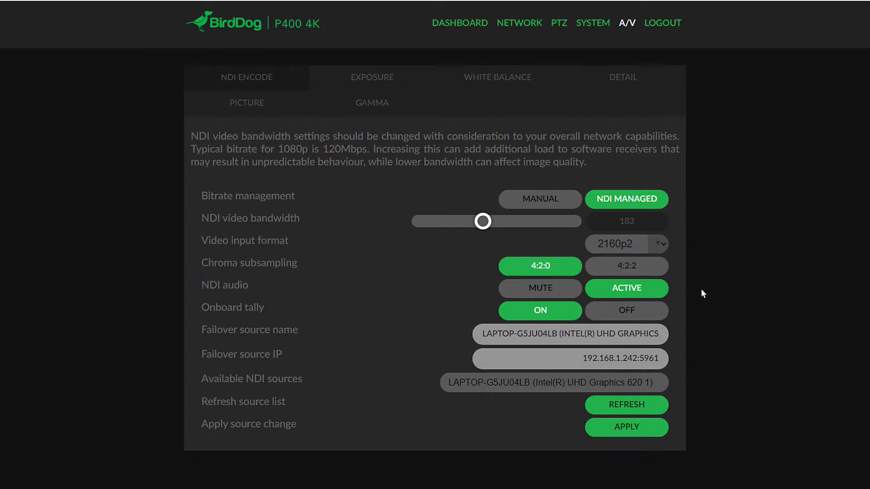
left_click(531, 291)
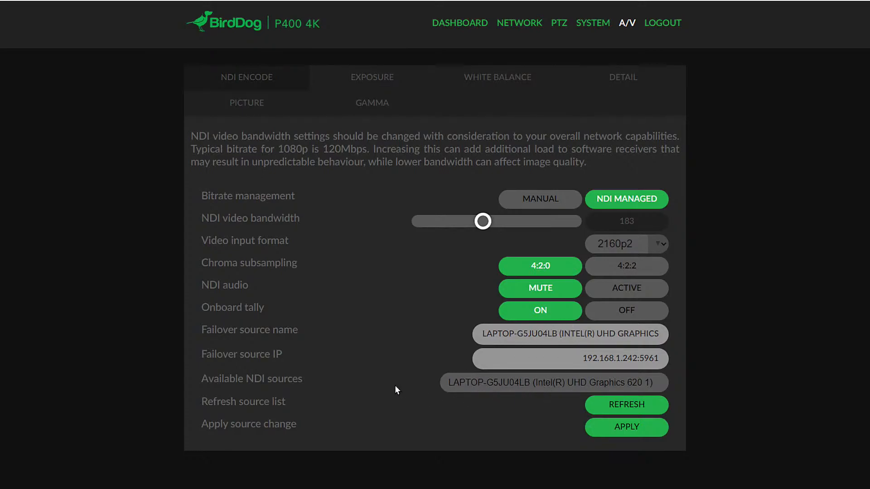
- Refresh the list of available NDI sources and check the source choices for failover
left_click(534, 382)
left_click(548, 384)
left_click(607, 405)
left_click(547, 378)
left_click(547, 379)
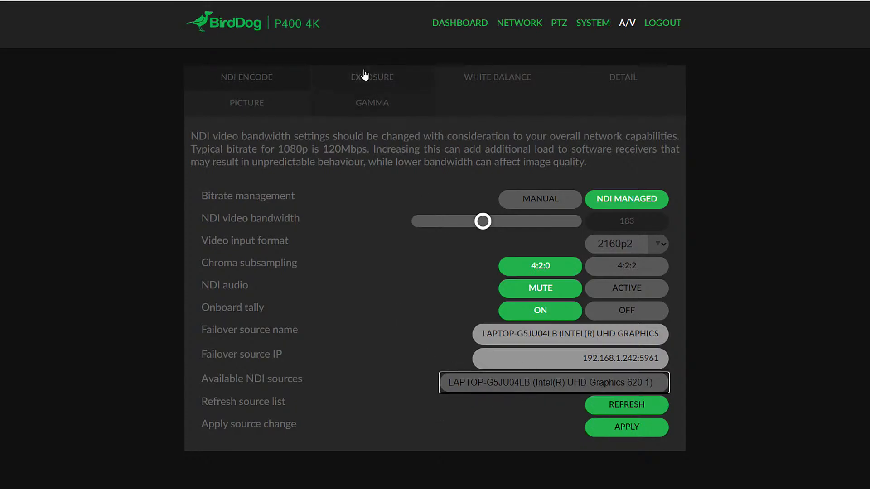
- Review the camera's exposure settings and mode options, choosing the FULL-AUTO mode
left_click(372, 84)
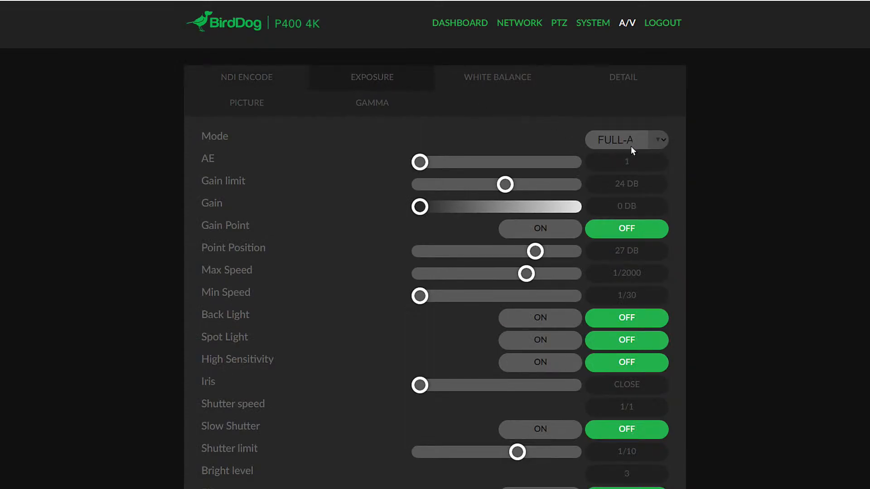
left_click(661, 143)
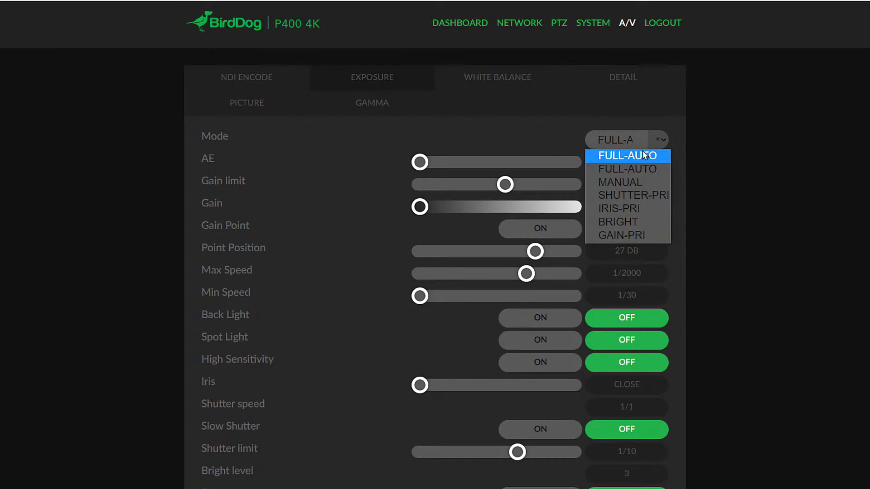
left_click(642, 154)
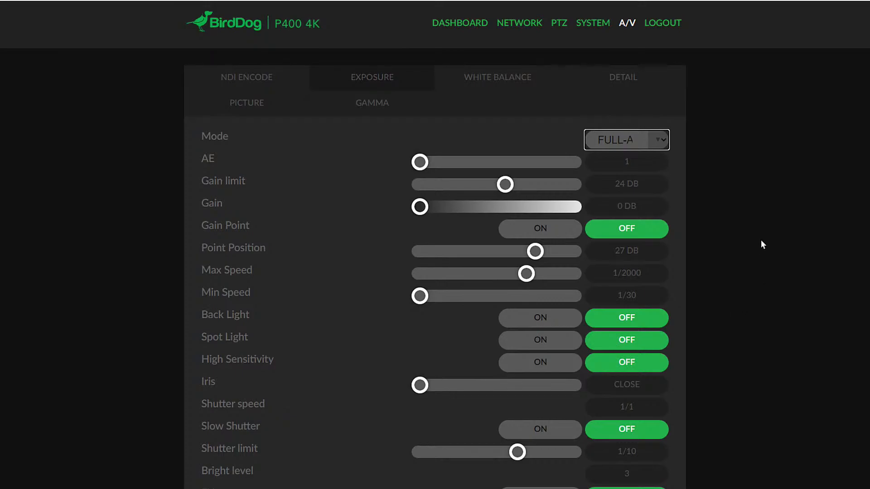
- Review the white balance options, try the MANUAL1 mode and return the camera's white balance to AUTO
left_click(492, 78)
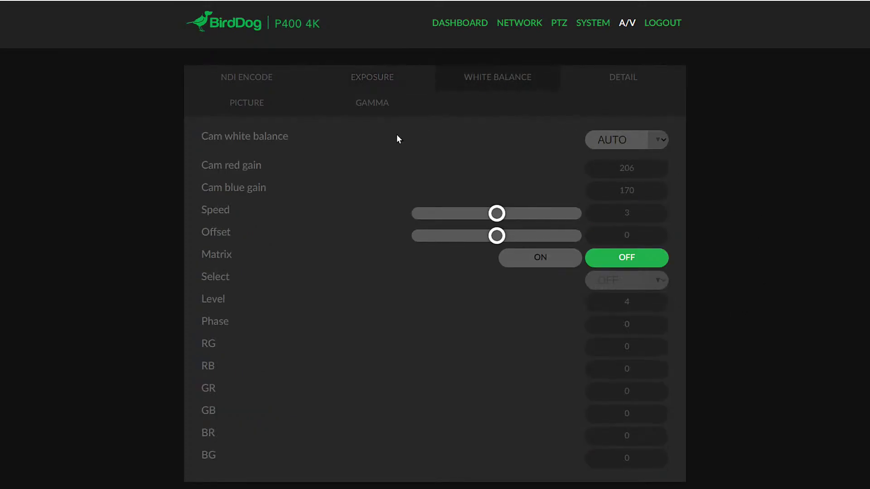
left_click(658, 142)
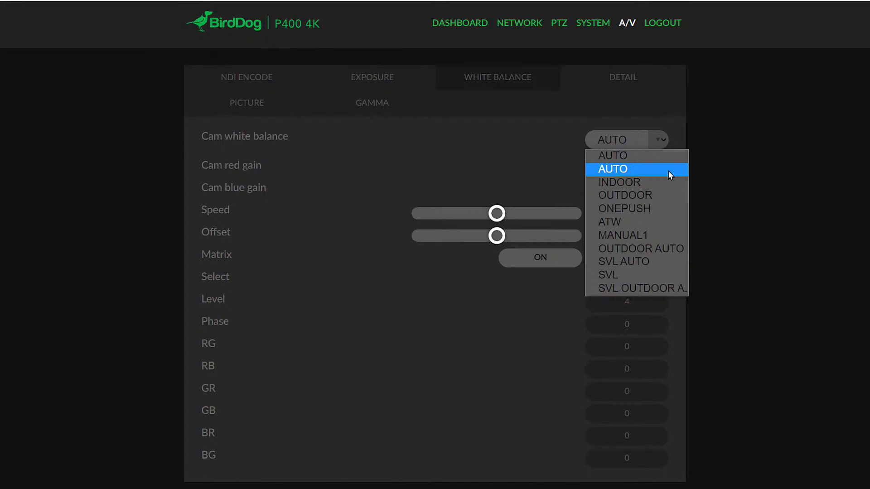
left_click(629, 157)
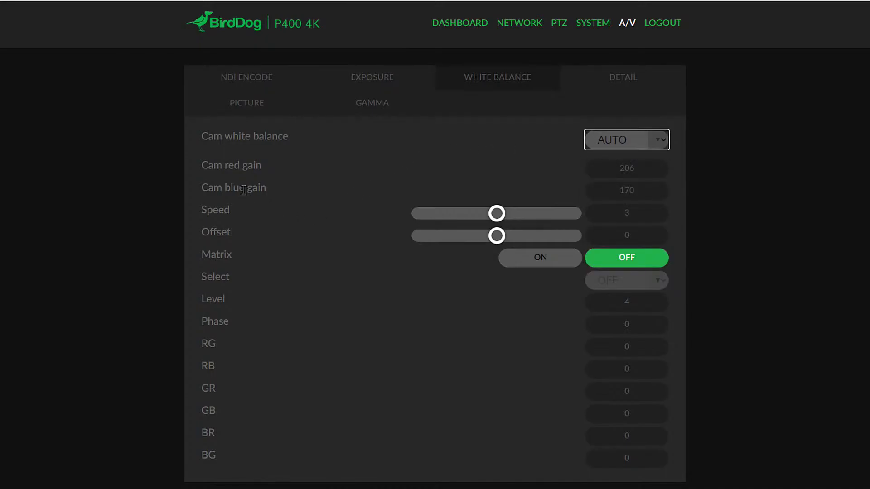
left_click(659, 138)
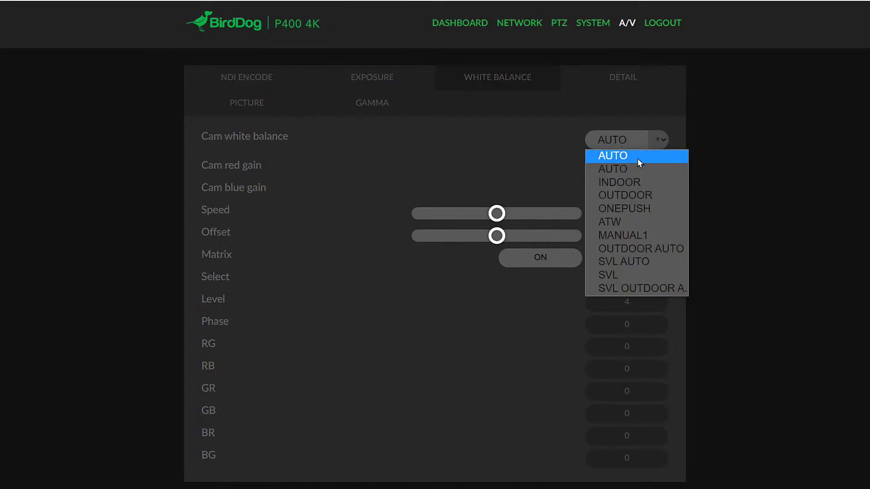
left_click(623, 235)
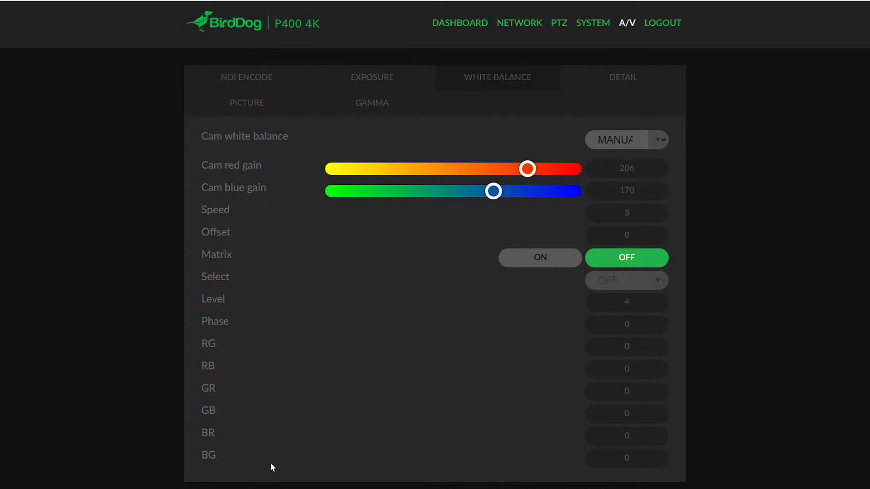
left_click(659, 140)
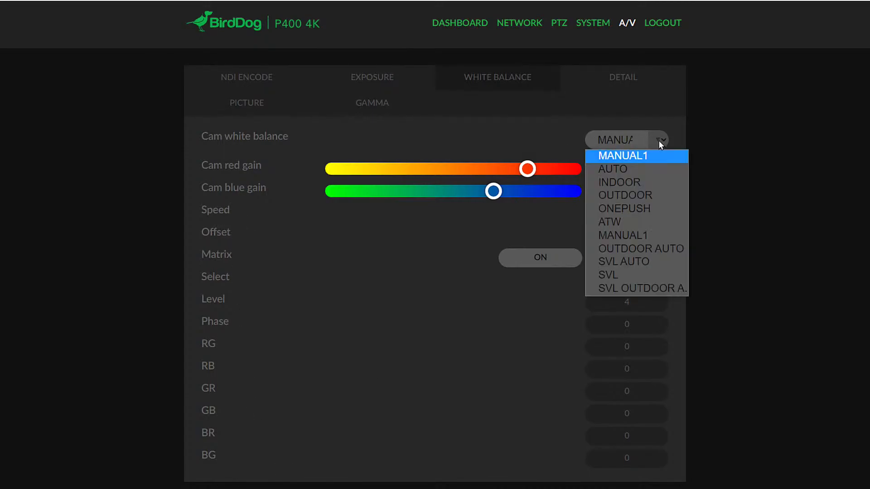
left_click(641, 169)
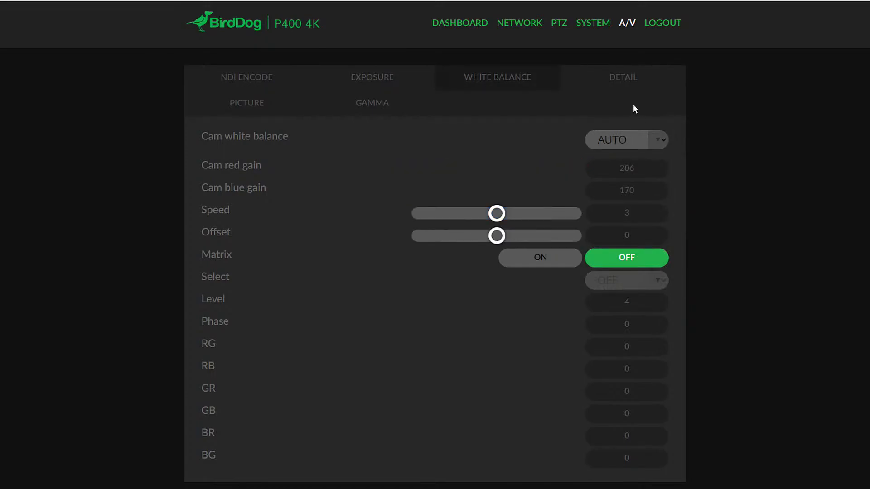
- Try the manual detail mode to view its controls, and return the detail mode to auto
left_click(614, 83)
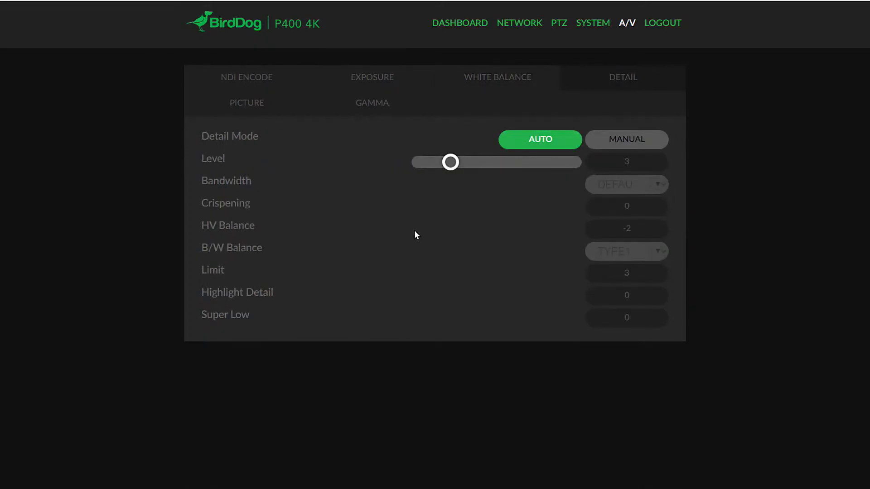
left_click(633, 141)
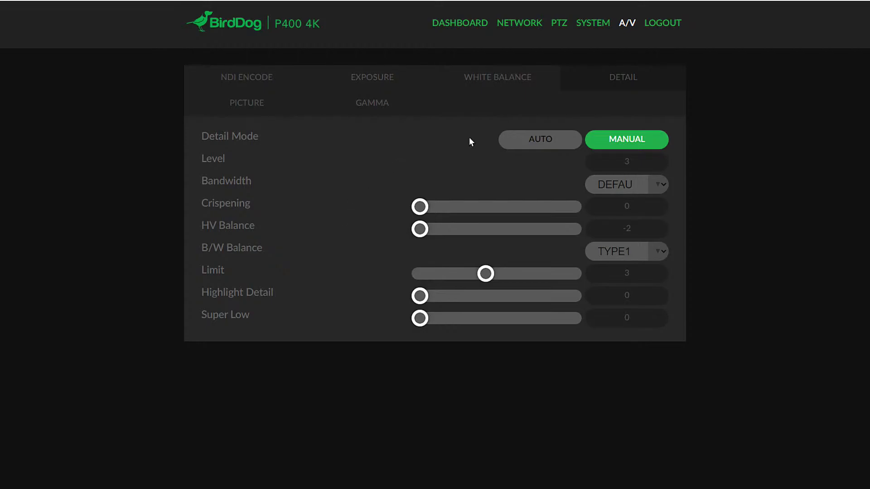
left_click(541, 141)
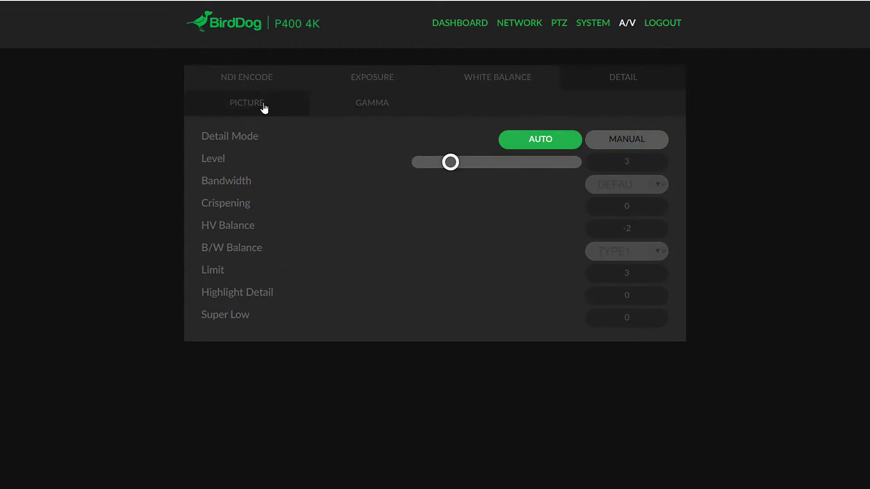
- Examine the camera's picture settings, including the stabilizer option, and bring up the gamma settings
left_click(250, 107)
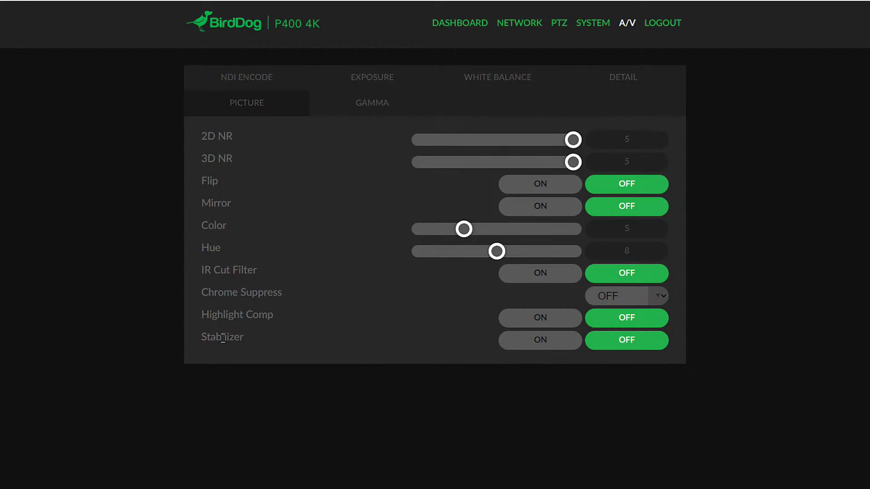
left_click_drag(198, 334, 245, 338)
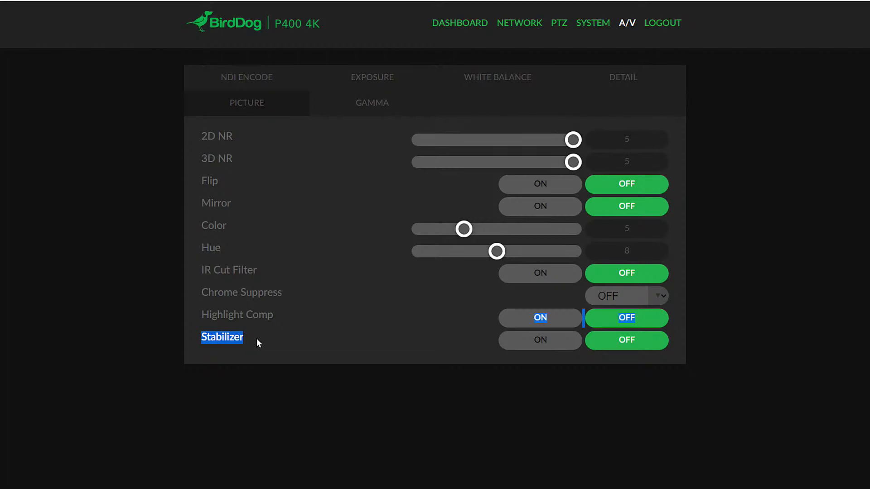
left_click(274, 338)
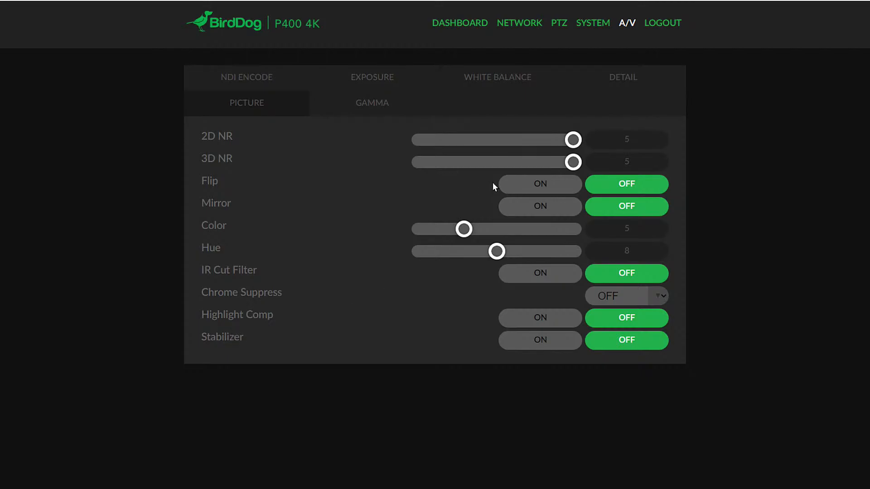
left_click(366, 107)
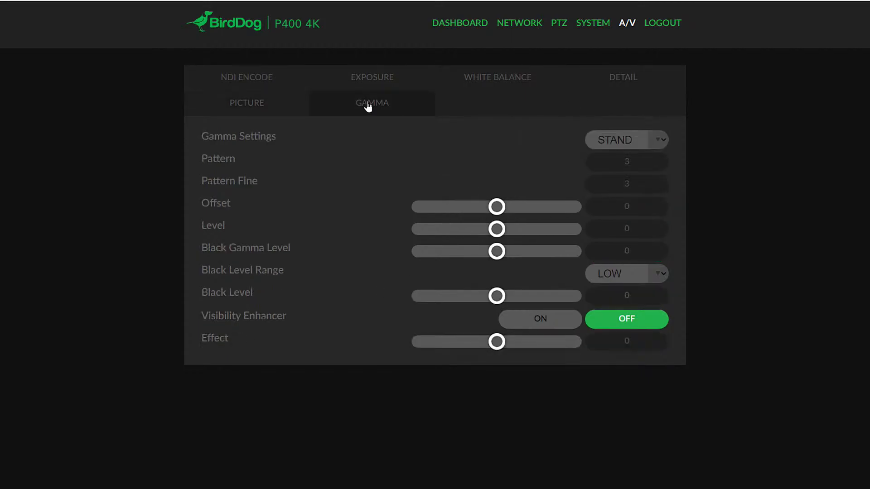